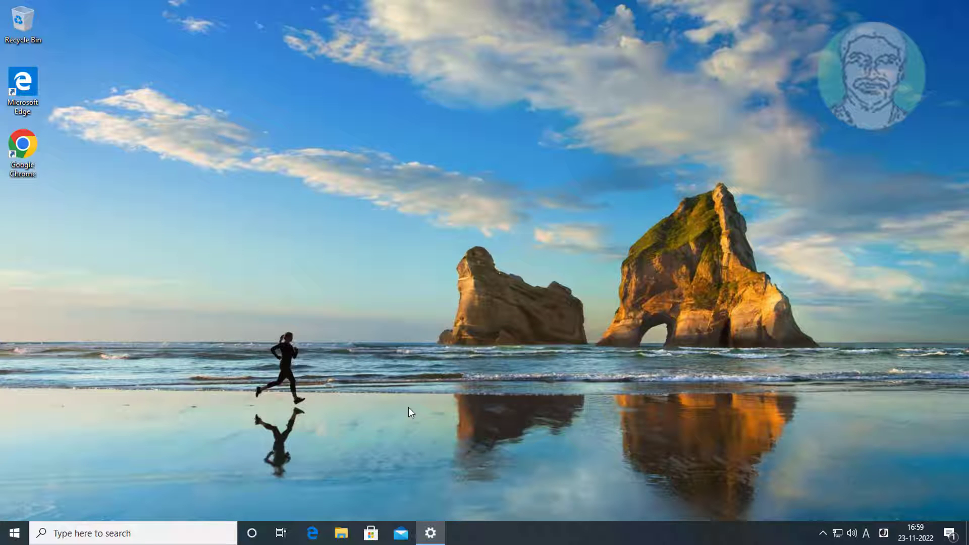
Open the Start menu from the taskbar
{"action": "left_click", "coordinate": [12, 539]}
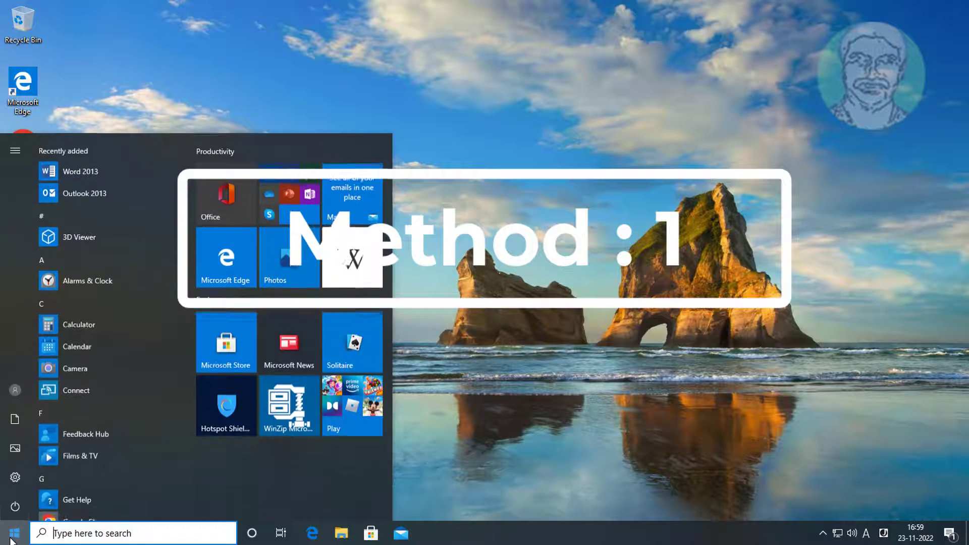
Go to Update & Security > Troubleshoot in Settings and expand the Windows Store Apps entry
{"action": "left_click", "coordinate": [15, 477]}
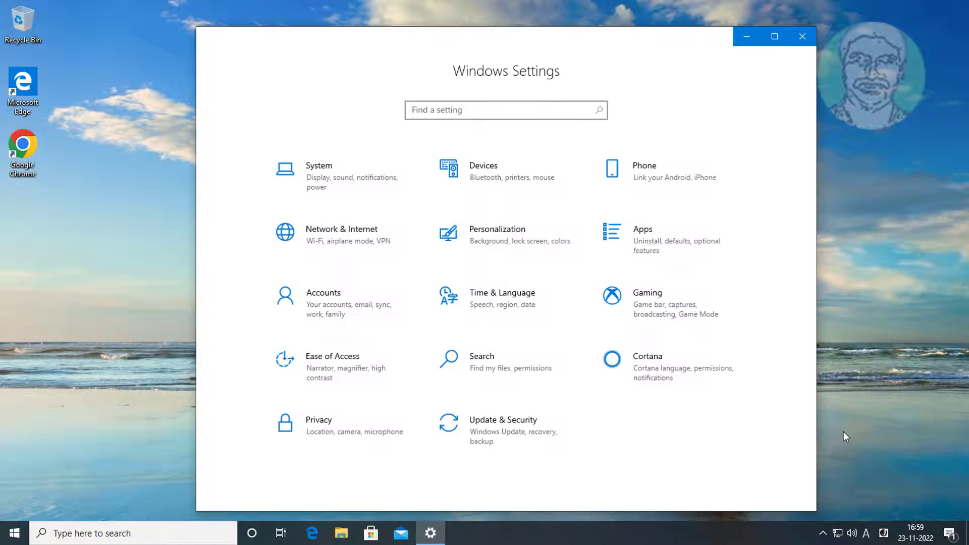
{"action": "left_click", "coordinate": [540, 445]}
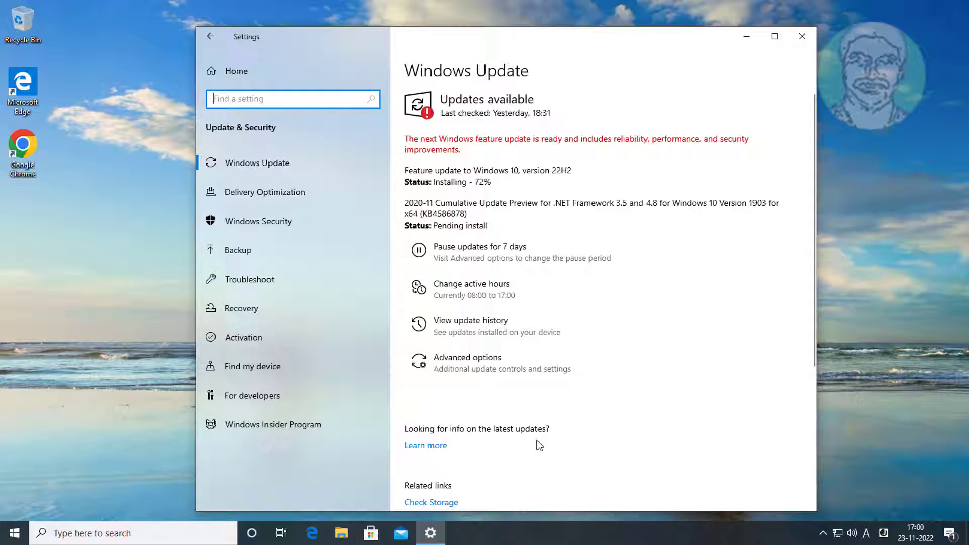
{"action": "left_click", "coordinate": [261, 281]}
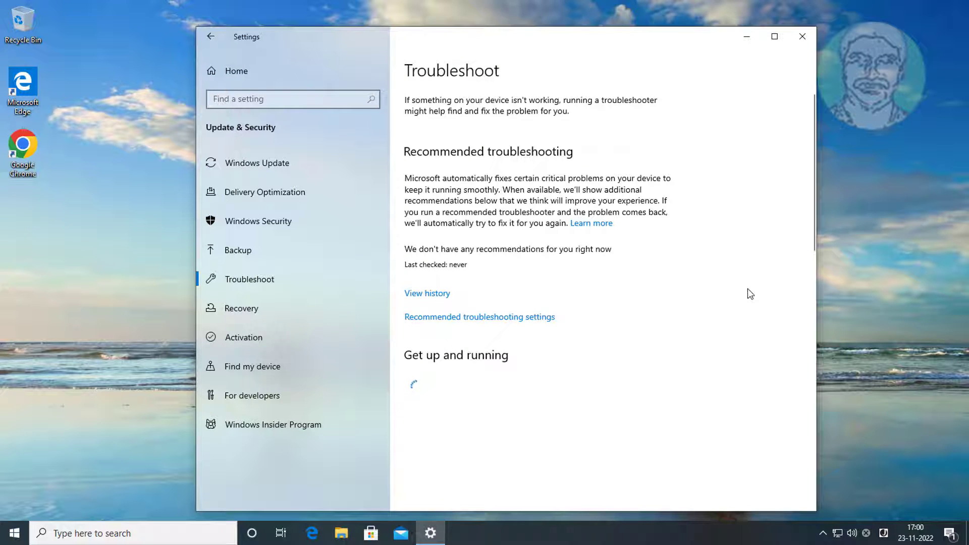
{"action": "scroll", "coordinate": [598, 378], "scroll_direction": "down", "scroll_amount": 6}
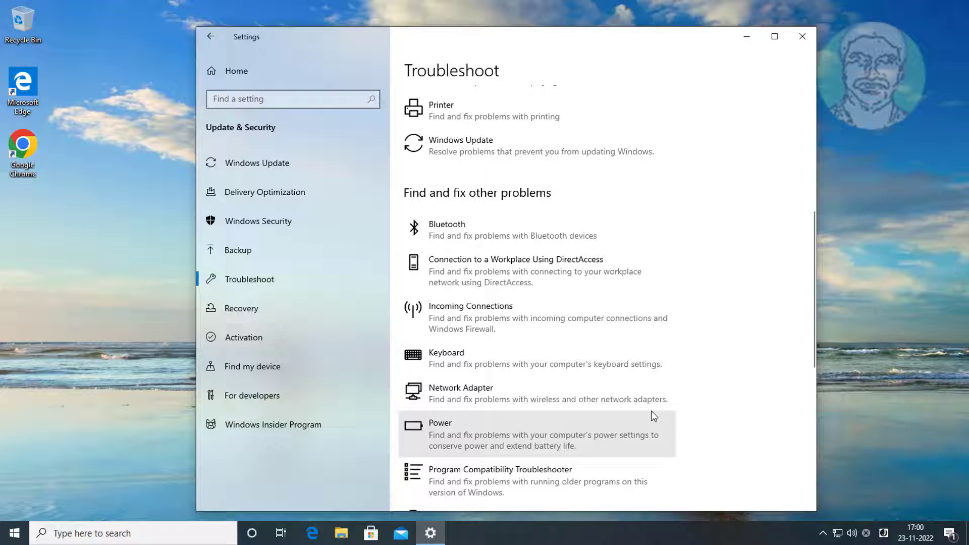
{"action": "scroll", "coordinate": [653, 416], "scroll_direction": "down", "scroll_amount": 3}
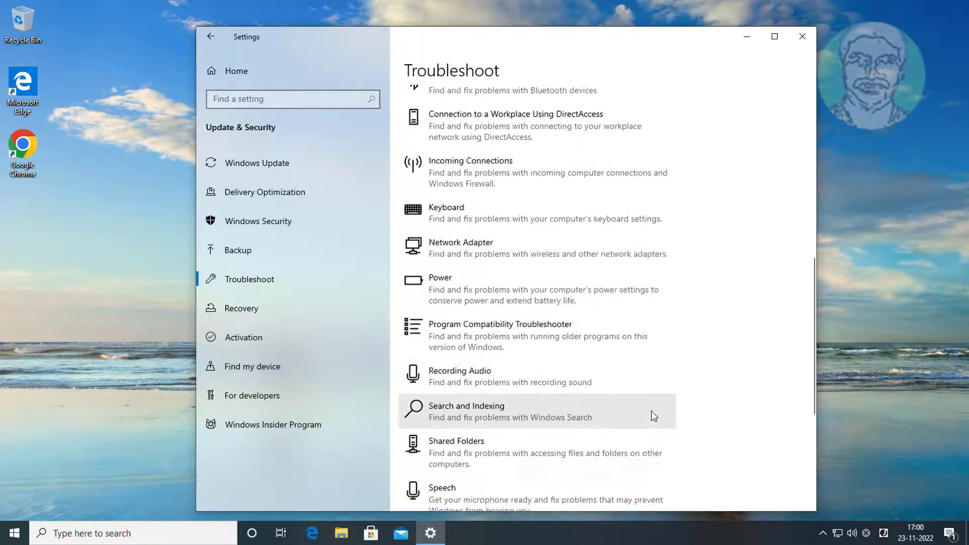
{"action": "scroll", "coordinate": [529, 441], "scroll_direction": "down", "scroll_amount": 4}
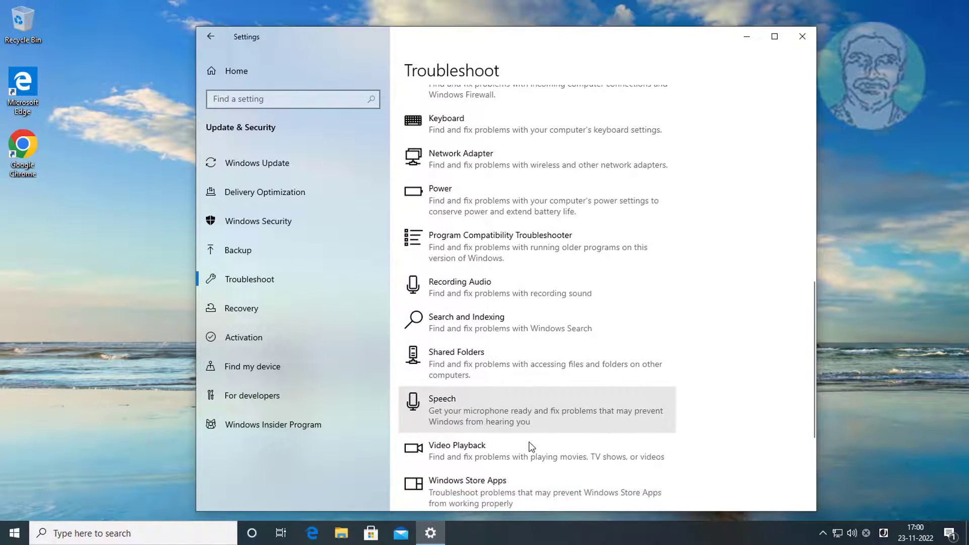
{"action": "left_click", "coordinate": [521, 373]}
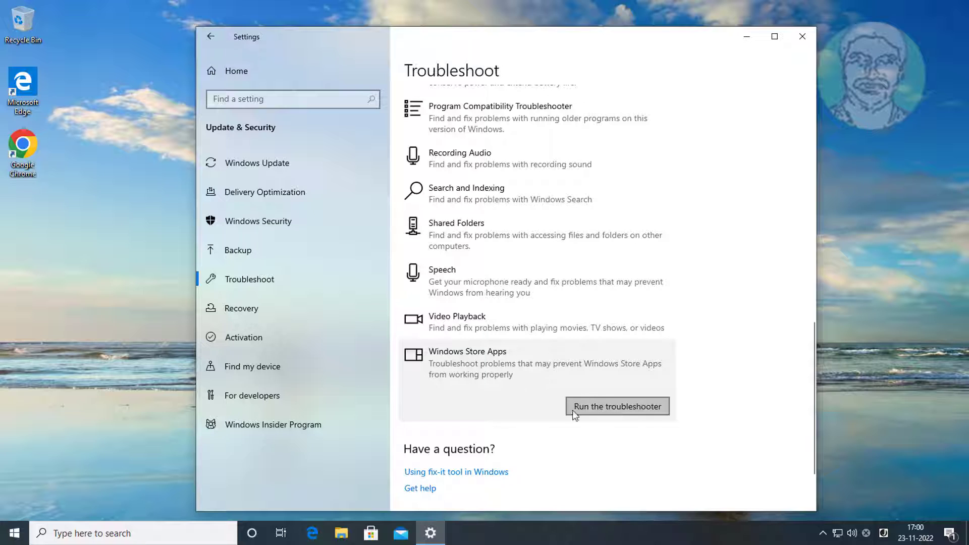
Run the Windows Store Apps troubleshooter to its 'Microsoft account required' result, then close it and Settings
{"action": "left_click", "coordinate": [620, 411]}
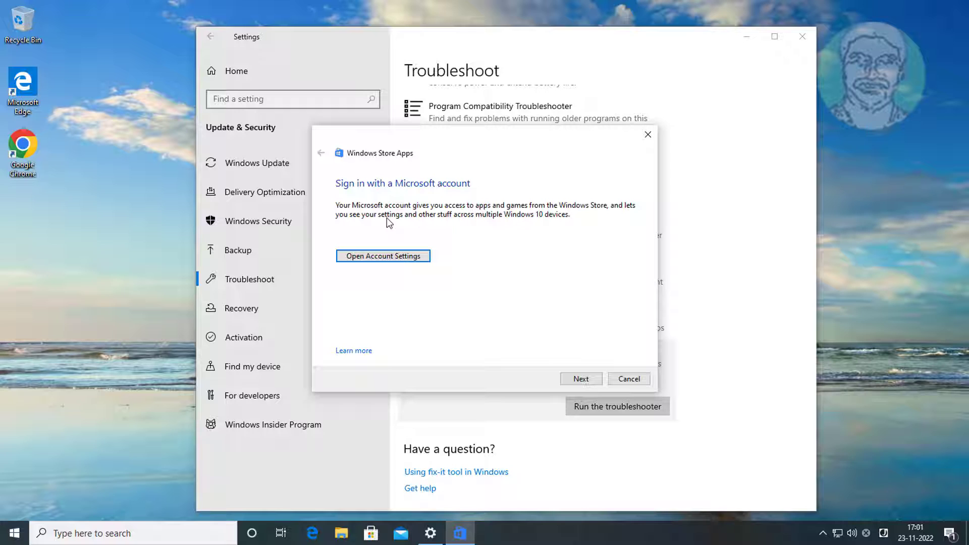
{"action": "left_click", "coordinate": [580, 379]}
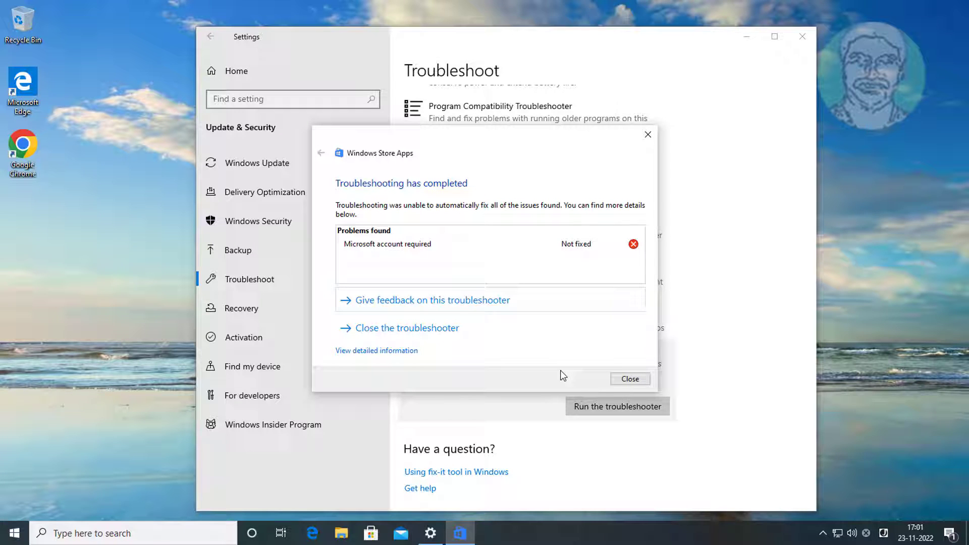
{"action": "left_click", "coordinate": [630, 379]}
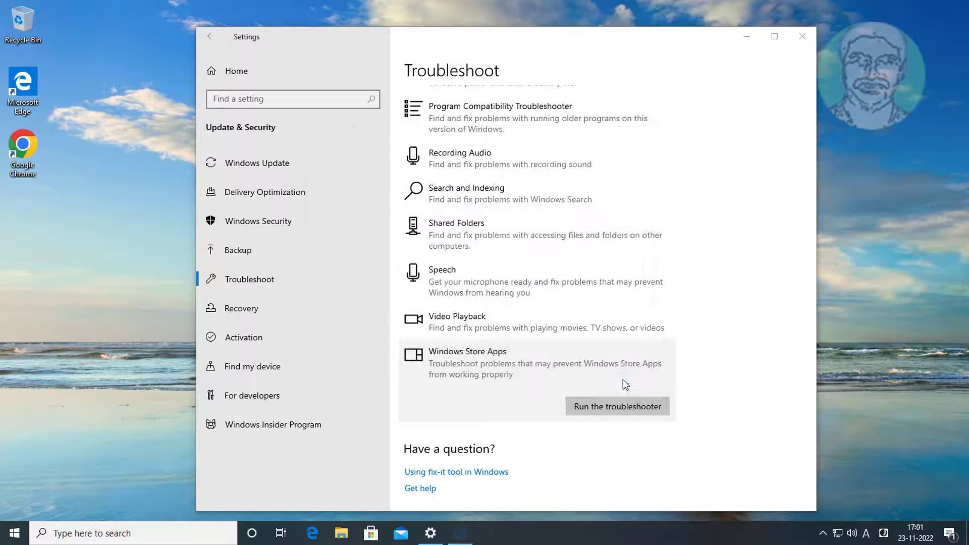
{"action": "left_click", "coordinate": [799, 45]}
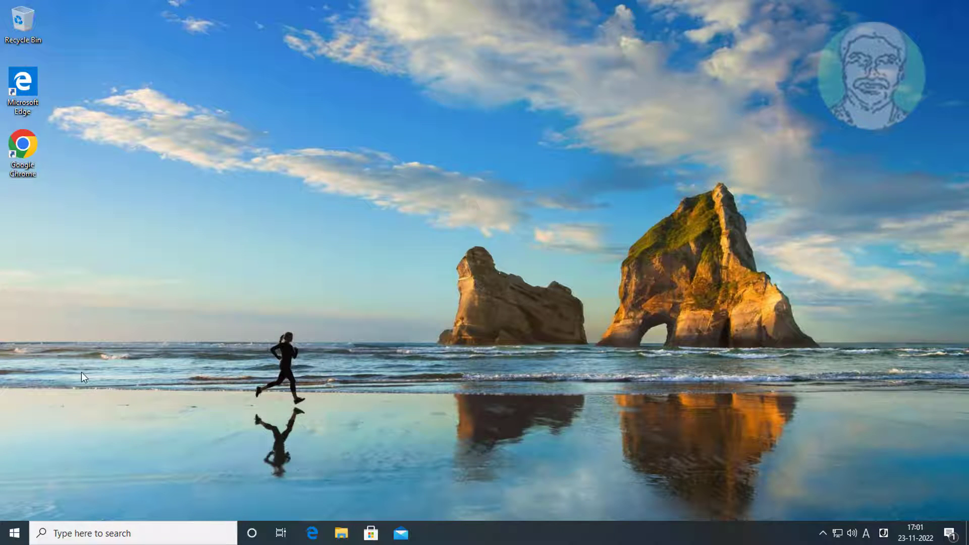
Reopen Settings on Apps & features, filter the list by 'store' and expand Microsoft Store
{"action": "left_click", "coordinate": [15, 535]}
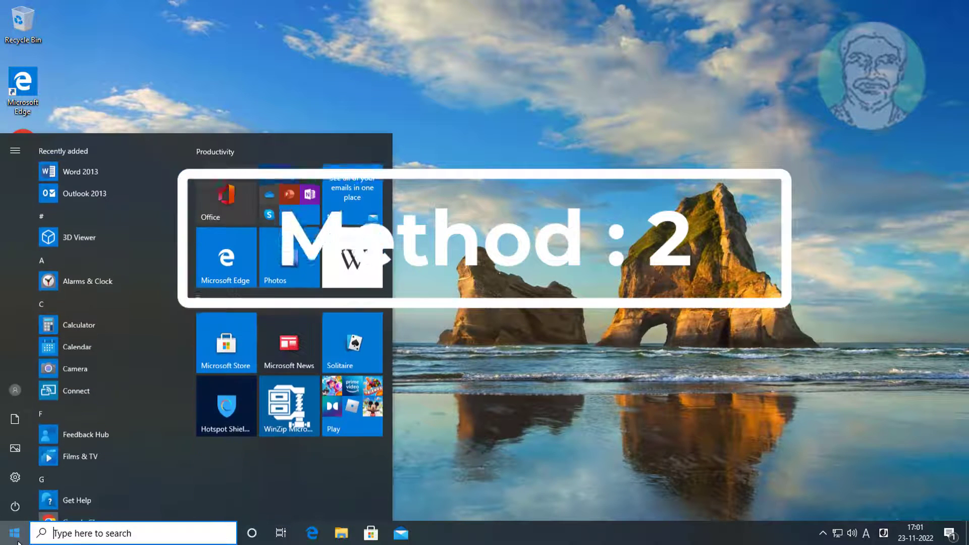
{"action": "left_click", "coordinate": [15, 478]}
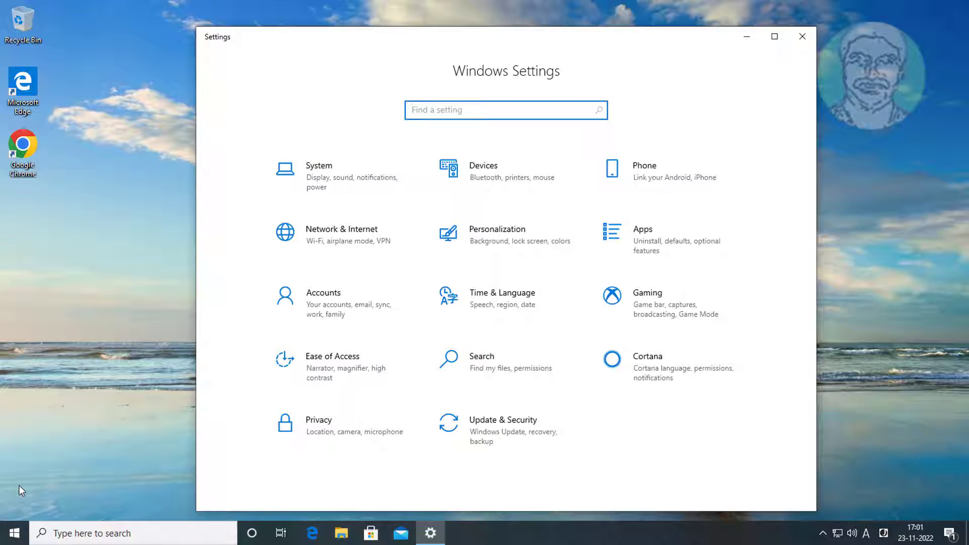
{"action": "left_click", "coordinate": [662, 236]}
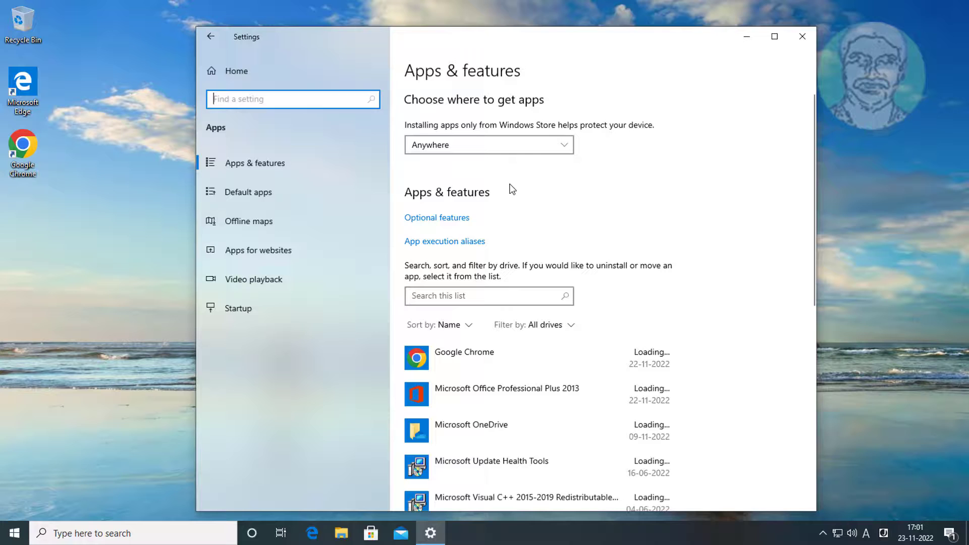
{"action": "left_click", "coordinate": [245, 171]}
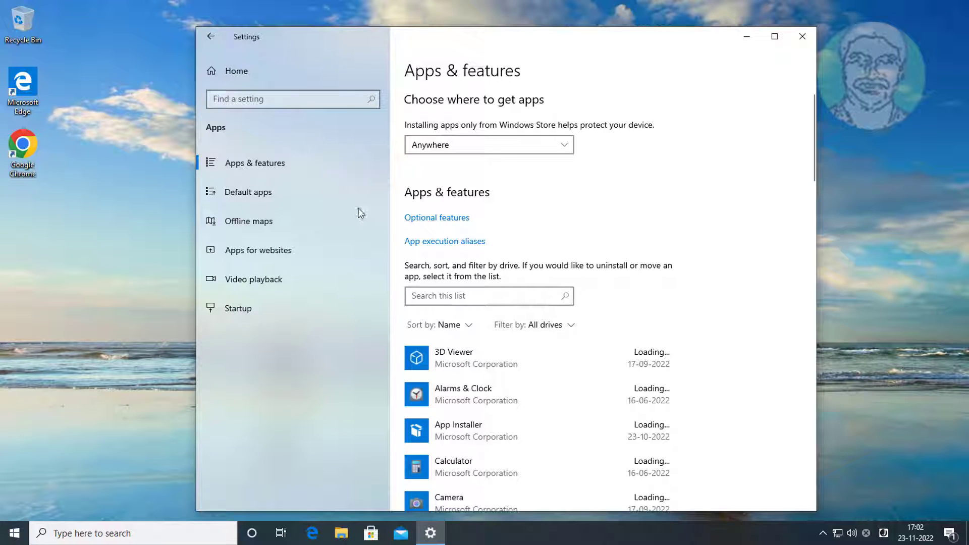
{"action": "left_click", "coordinate": [462, 296]}
{"action": "type", "text": "s"}
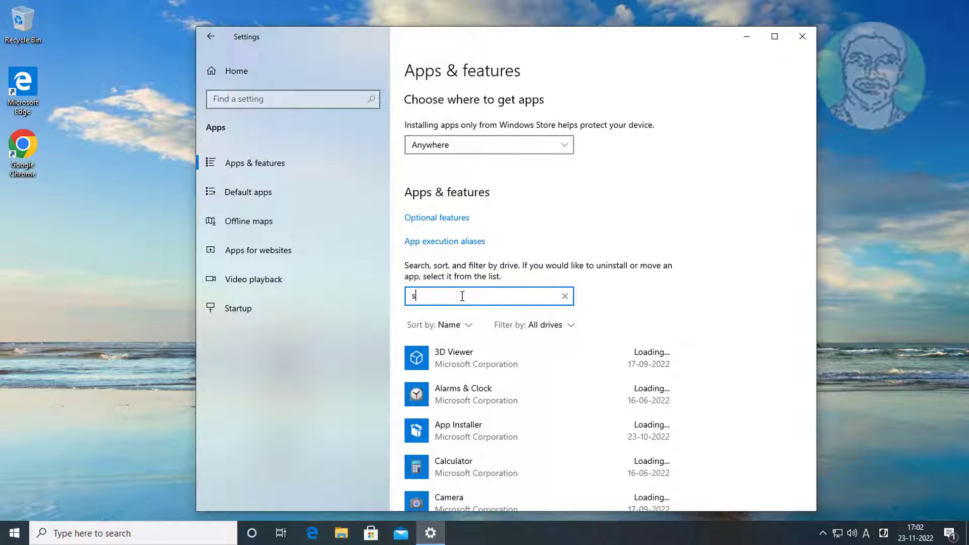
{"action": "type", "text": "tore"}
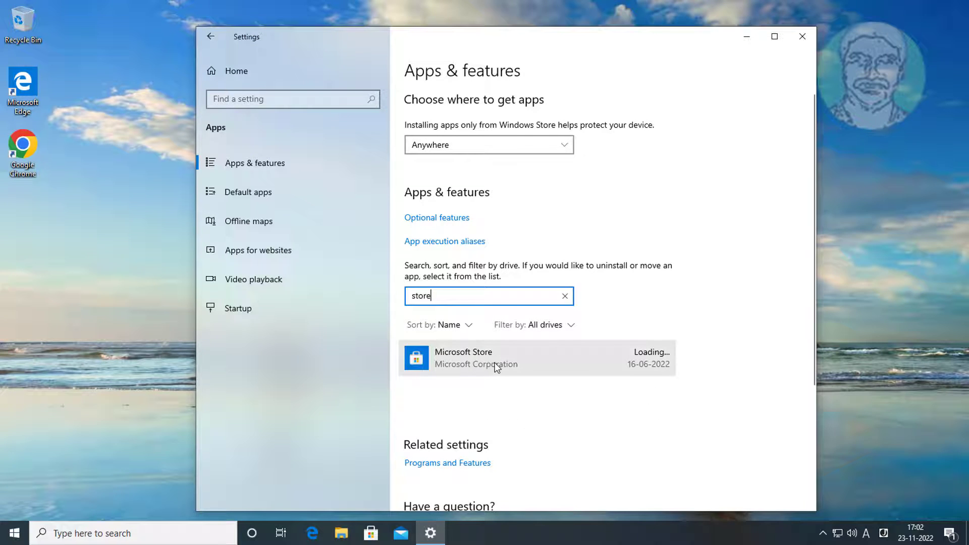
{"action": "left_click", "coordinate": [496, 367]}
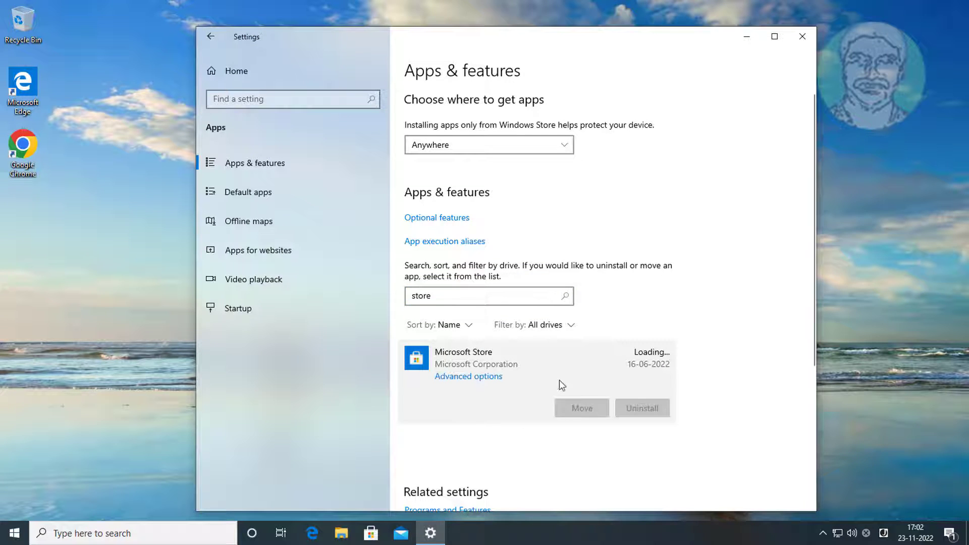
Reset Microsoft Store from its Advanced options, confirming the data deletion, then close Settings
{"action": "left_click", "coordinate": [476, 379]}
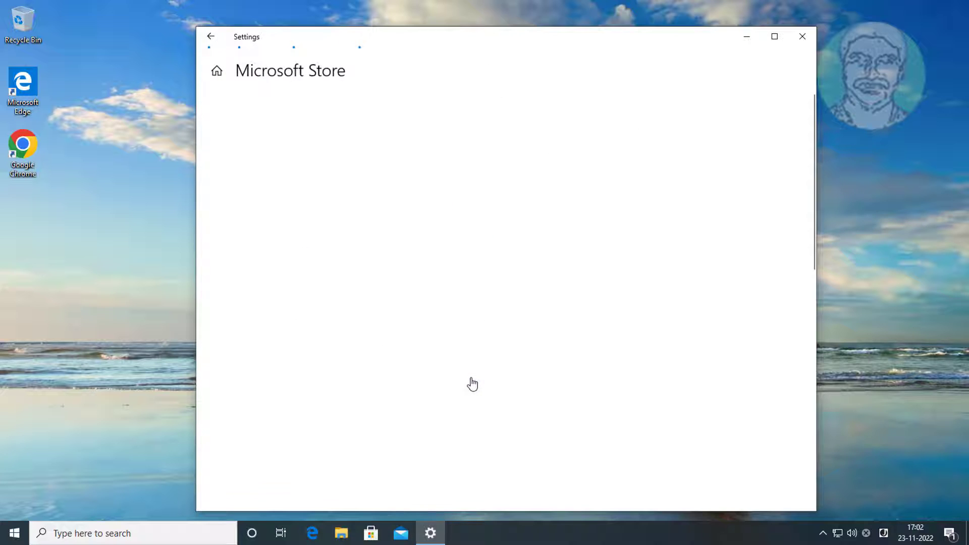
{"action": "scroll", "coordinate": [420, 413], "scroll_direction": "down", "scroll_amount": 10}
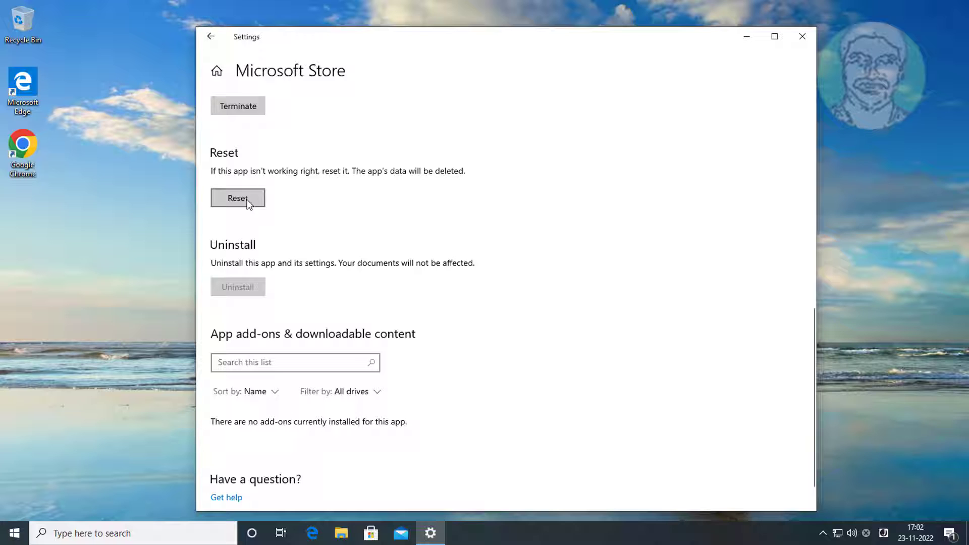
{"action": "left_click", "coordinate": [247, 199]}
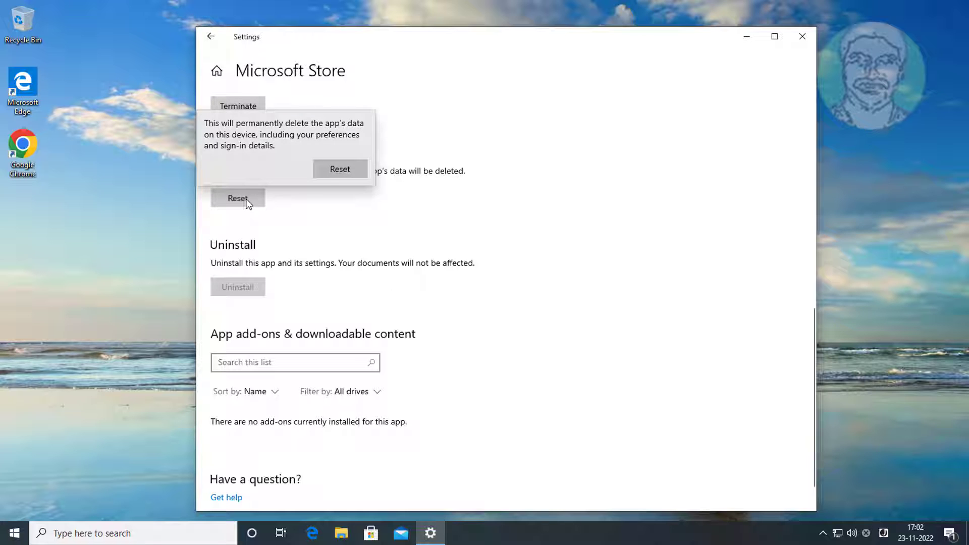
{"action": "left_click", "coordinate": [340, 169]}
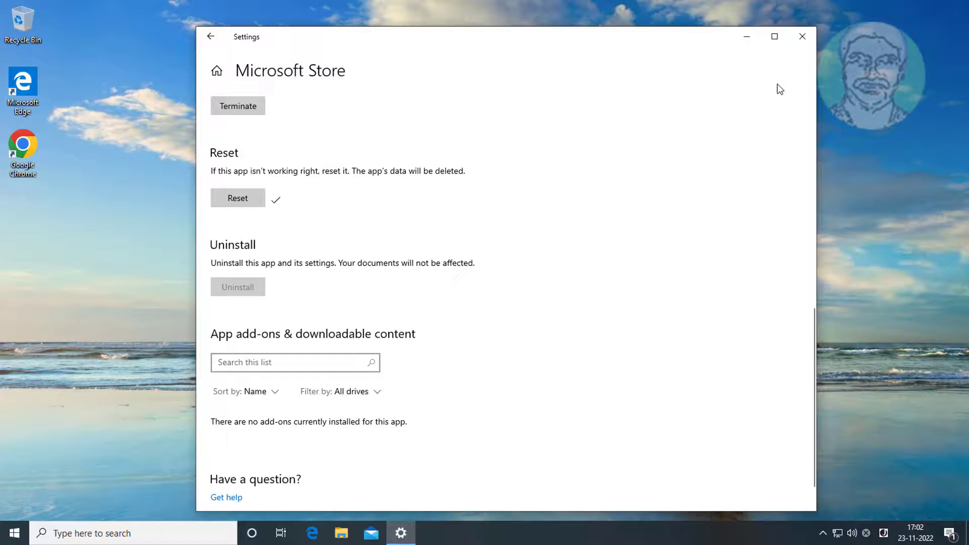
{"action": "left_click", "coordinate": [802, 37]}
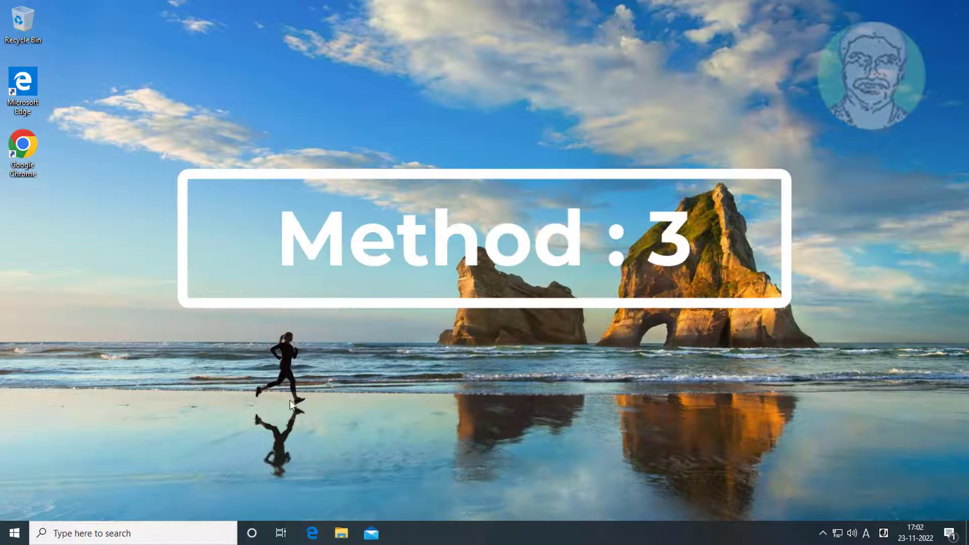
Run 'wsreset' from the Run dialog to clear the Store cache, then close the reopened Store
{"action": "right_click", "coordinate": [16, 537]}
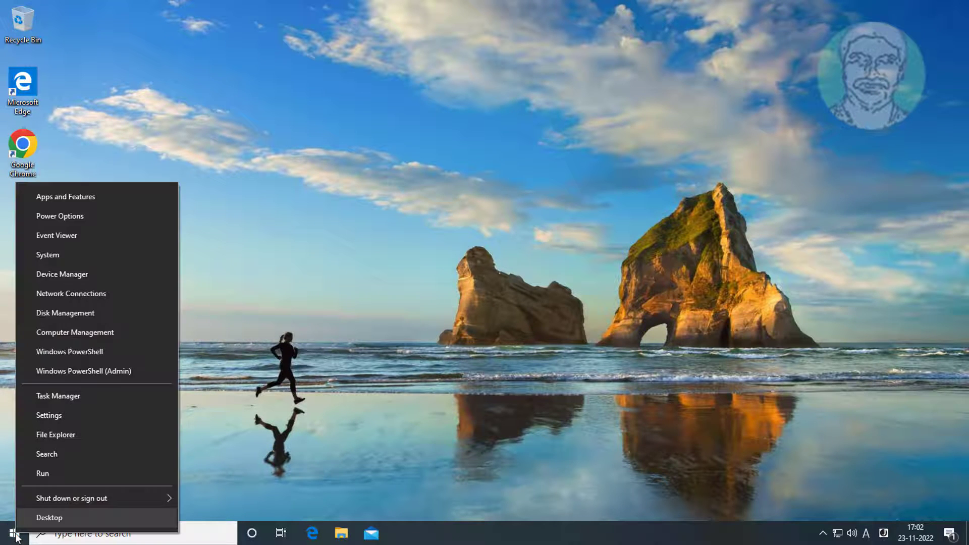
{"action": "left_click", "coordinate": [47, 477]}
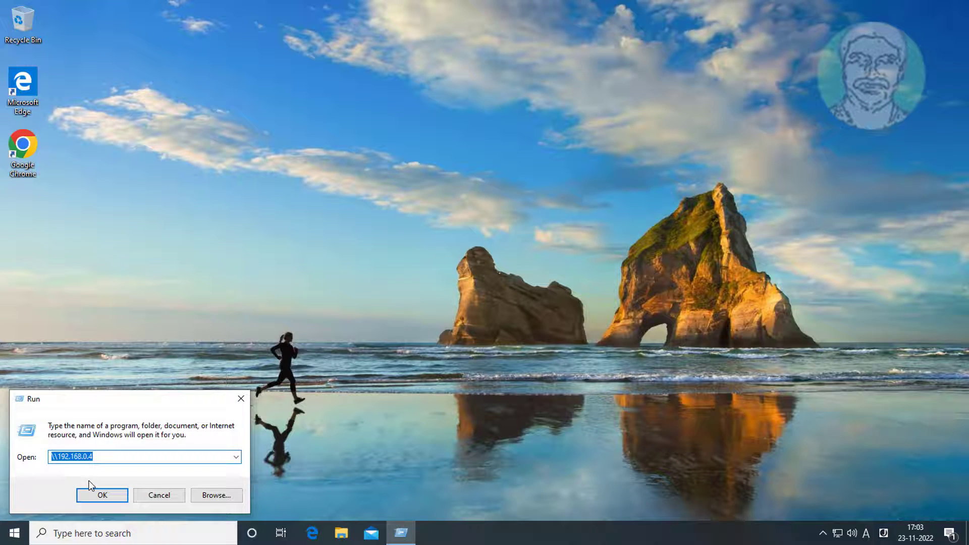
{"action": "type", "text": "wsreset"}
{"action": "left_click", "coordinate": [101, 494]}
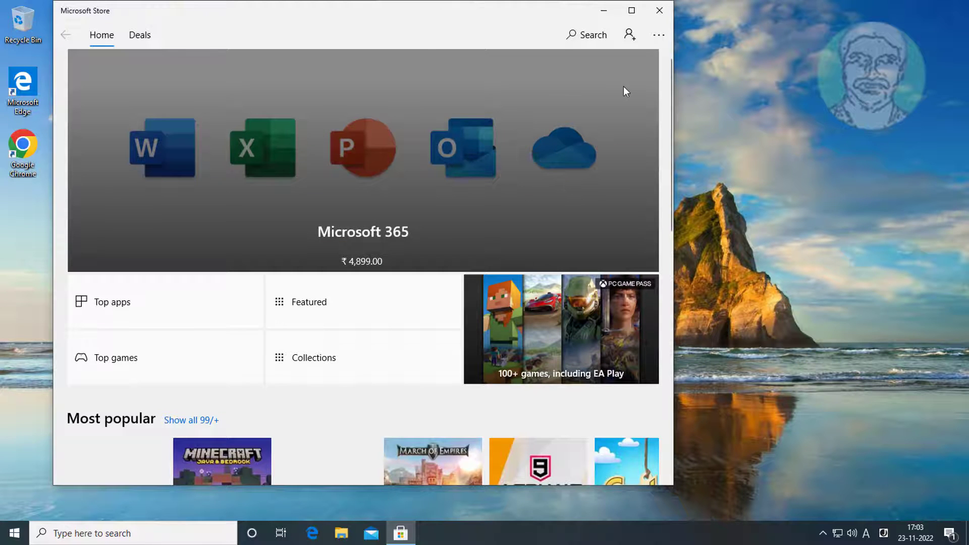
{"action": "left_click", "coordinate": [661, 10]}
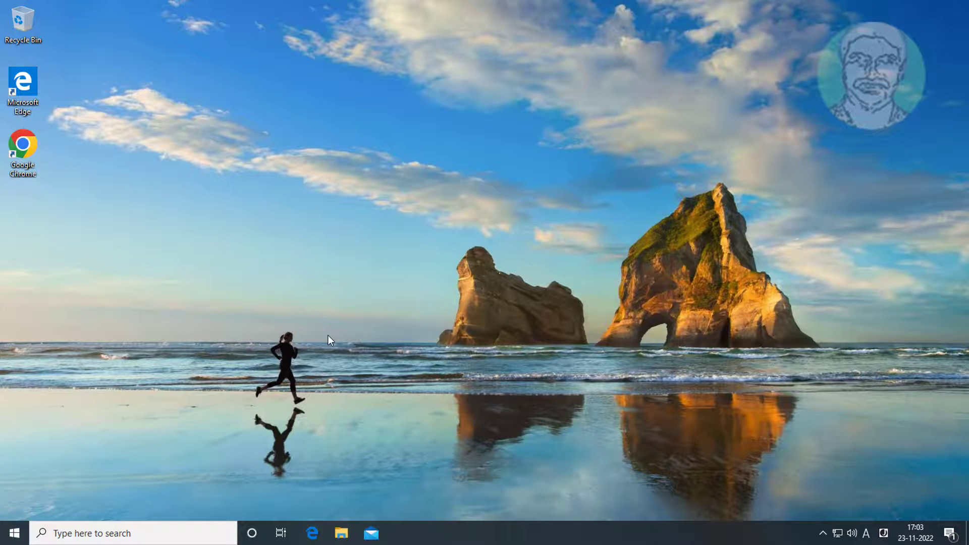
Reopen Settings and go to the Recovery page under Update & Security
{"action": "left_click", "coordinate": [21, 529]}
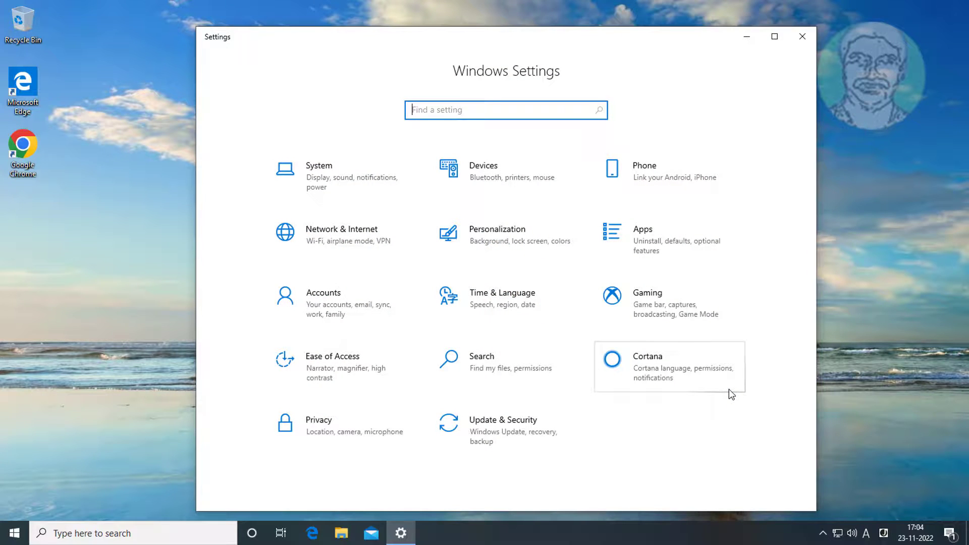
{"action": "left_click", "coordinate": [506, 422]}
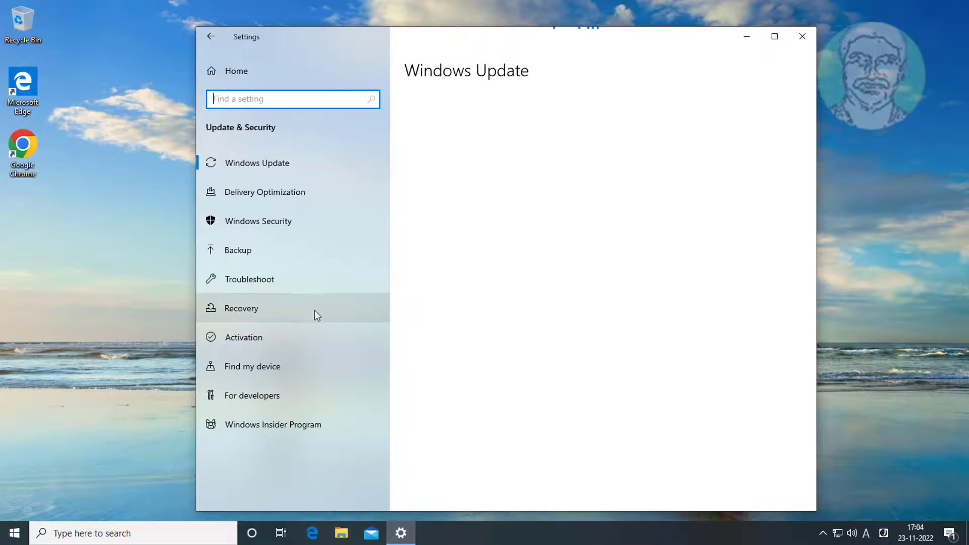
{"action": "left_click", "coordinate": [256, 304]}
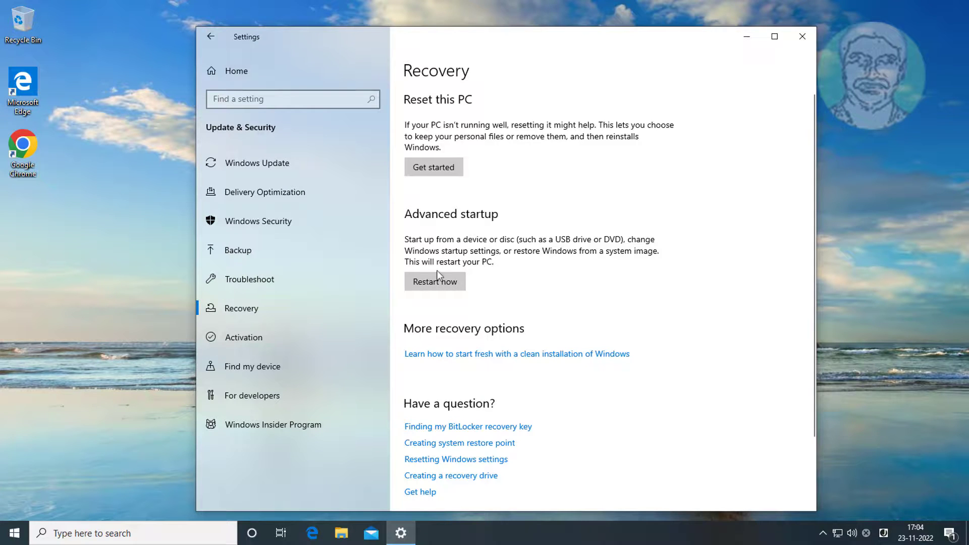
Start Reset this PC and choose the Keep my files option
{"action": "left_click", "coordinate": [442, 168]}
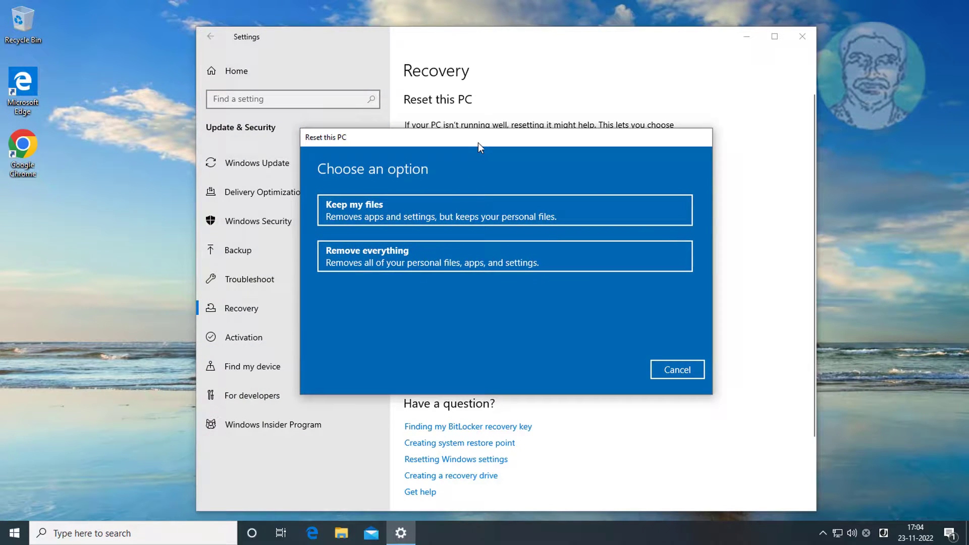
{"action": "left_click_drag", "start_coordinate": [477, 142], "coordinate": [480, 160]}
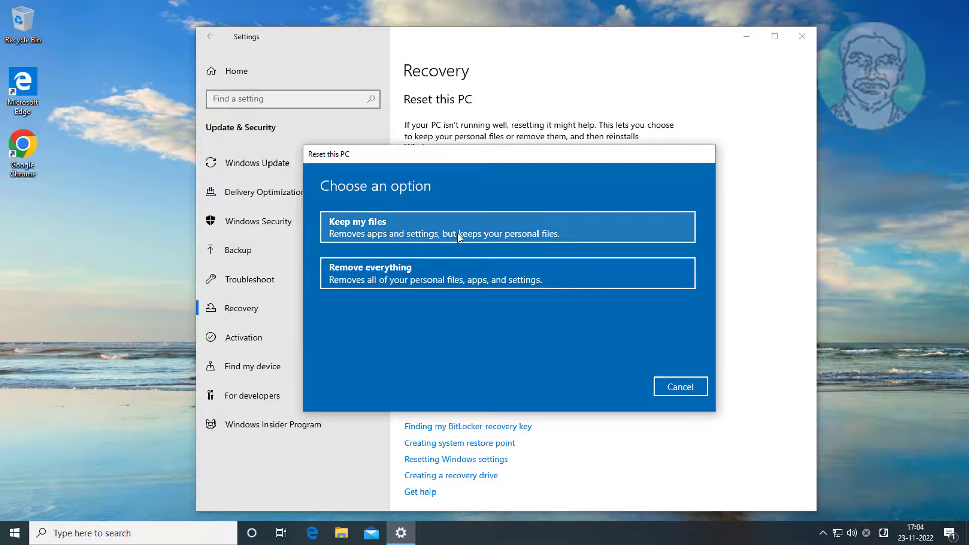
{"action": "left_click", "coordinate": [443, 230]}
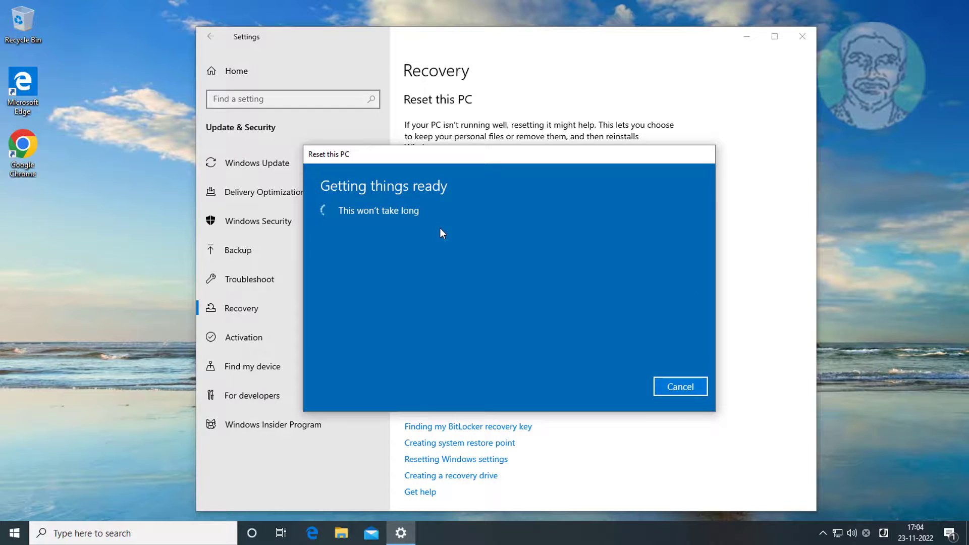